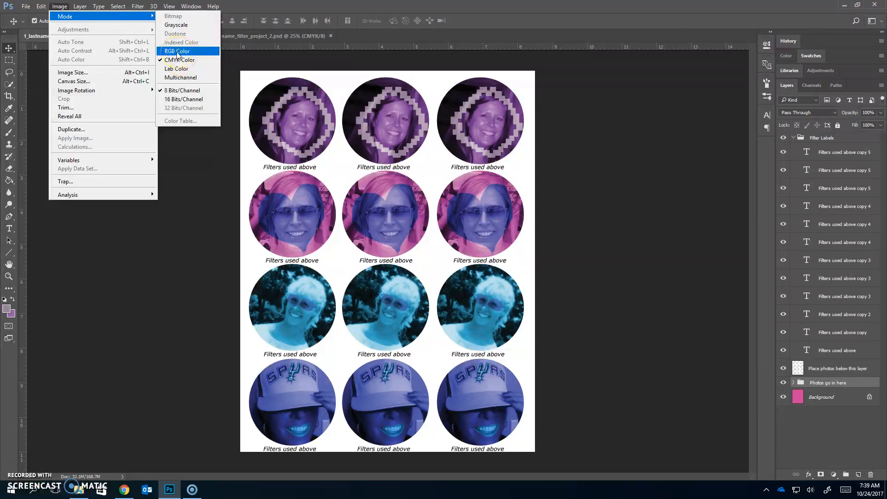
Convert the document to RGB Color mode without flattening the layers or rasterizing the smart objects.
left_click(177, 51)
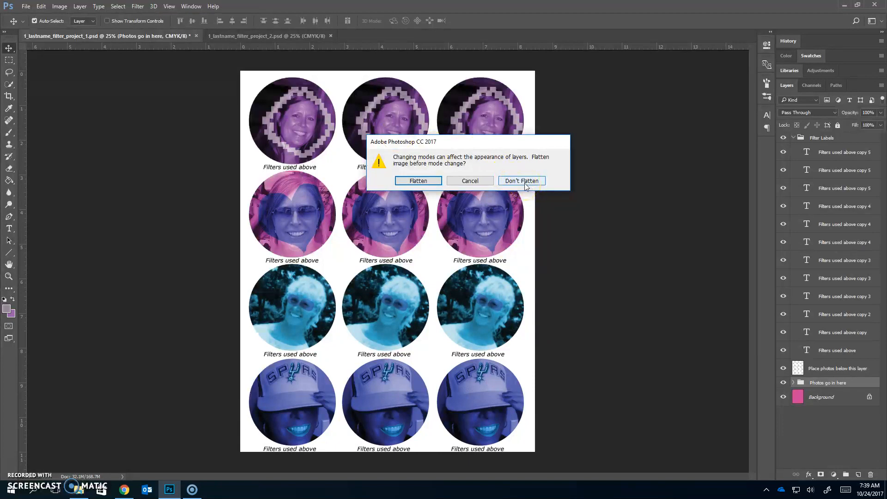
left_click(525, 183)
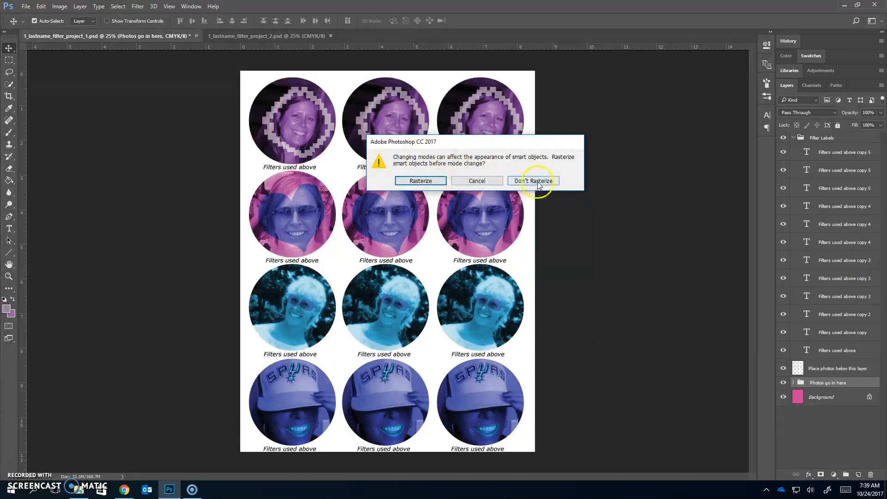
left_click(536, 181)
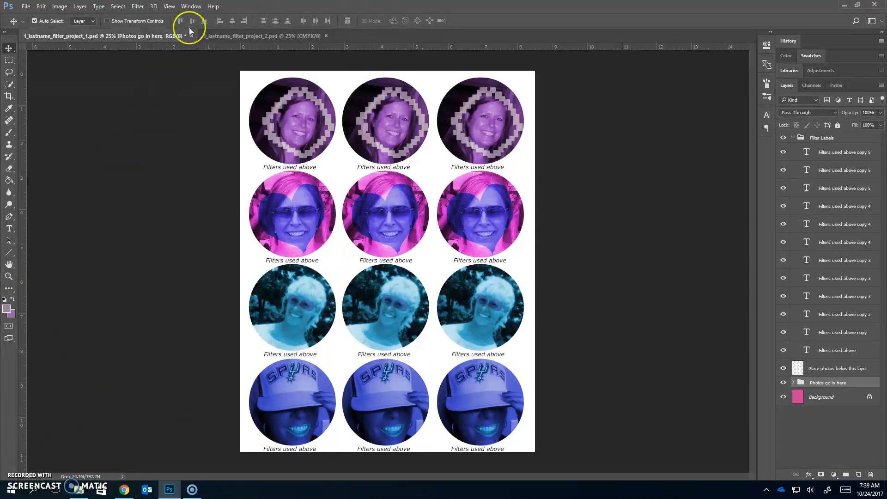
Select the pic1 photo in the first column's top circle after checking which filters are available.
left_click(137, 7)
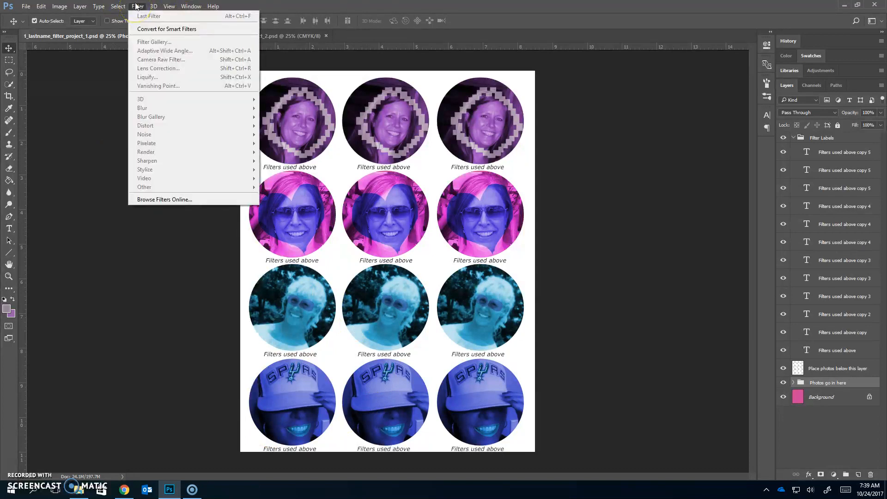
mouse_move(191, 6)
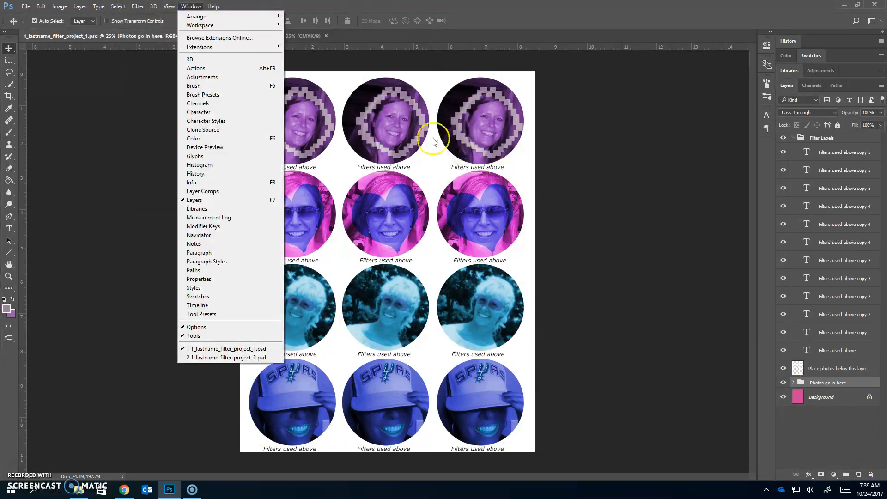
left_click(75, 128)
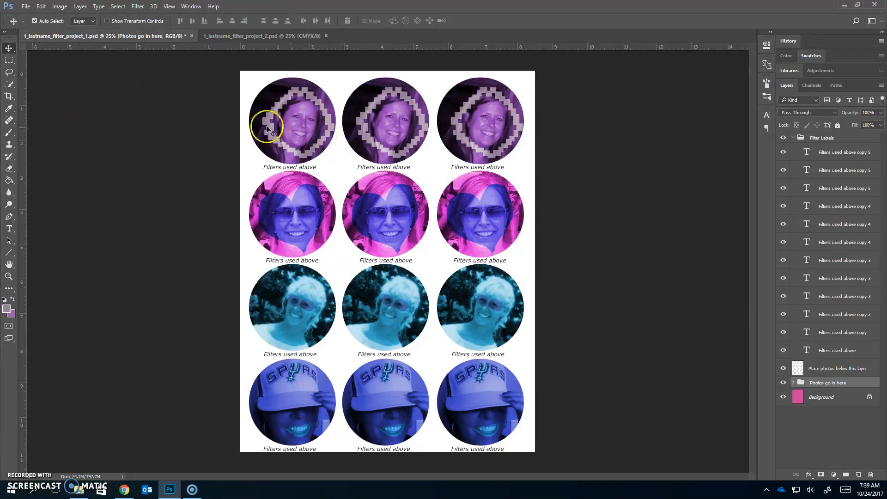
left_click(286, 133)
left_click(138, 7)
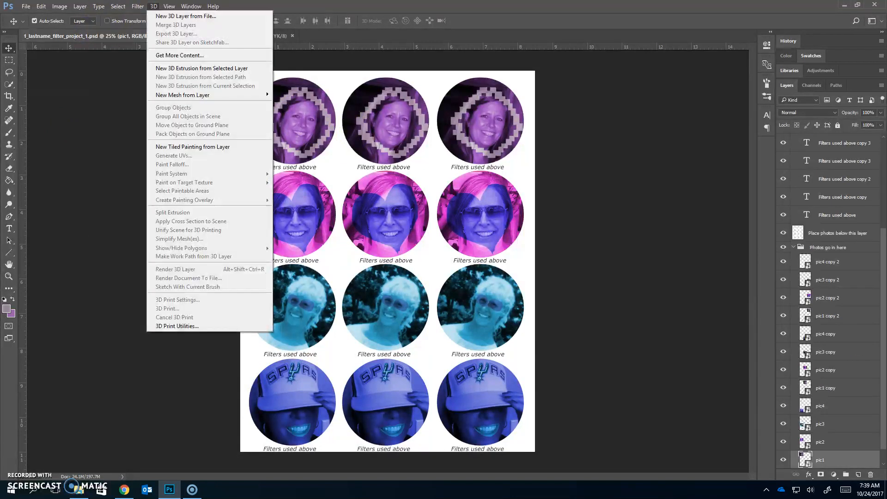
left_click(293, 122)
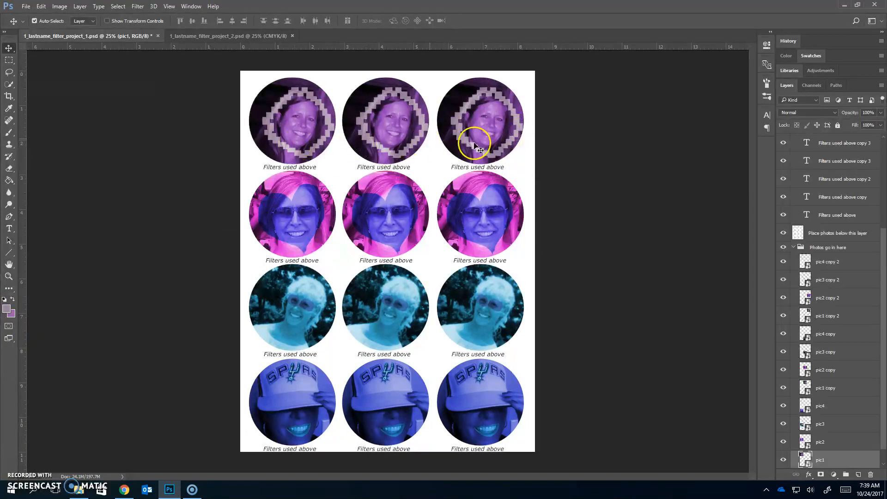
Look at the layout of 1_lastname_filter_project_2.psd and return to 1_lastname_filter_project_1.psd.
left_click(257, 37)
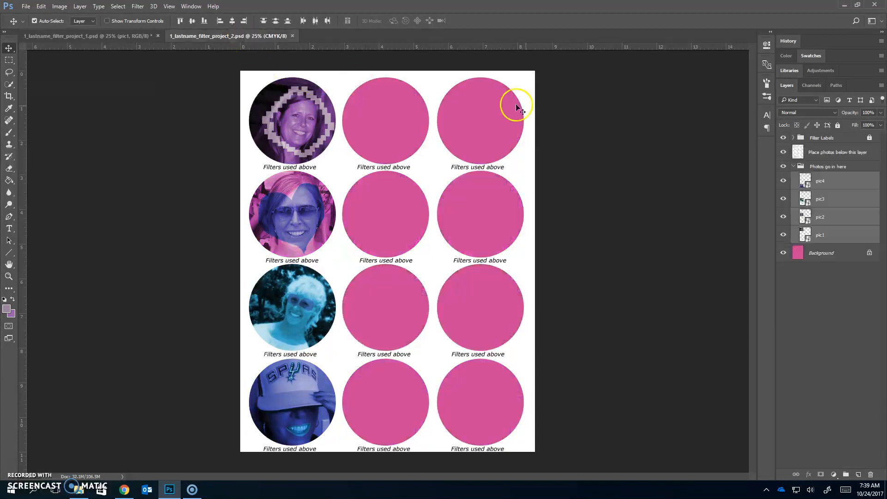
left_click(103, 36)
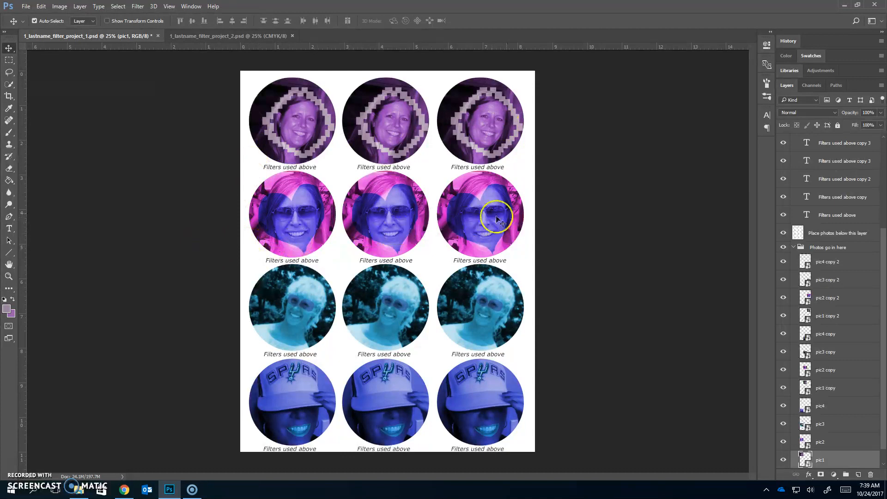
Sample a dark purple as foreground colour and the frame's pale mauve as background colour from the pic1 photo.
left_click(10, 109)
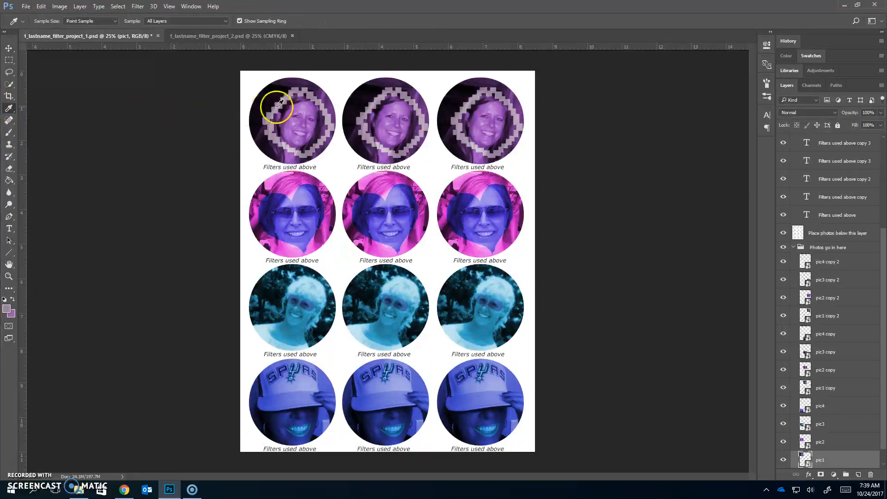
left_click_drag(292, 105, 328, 91)
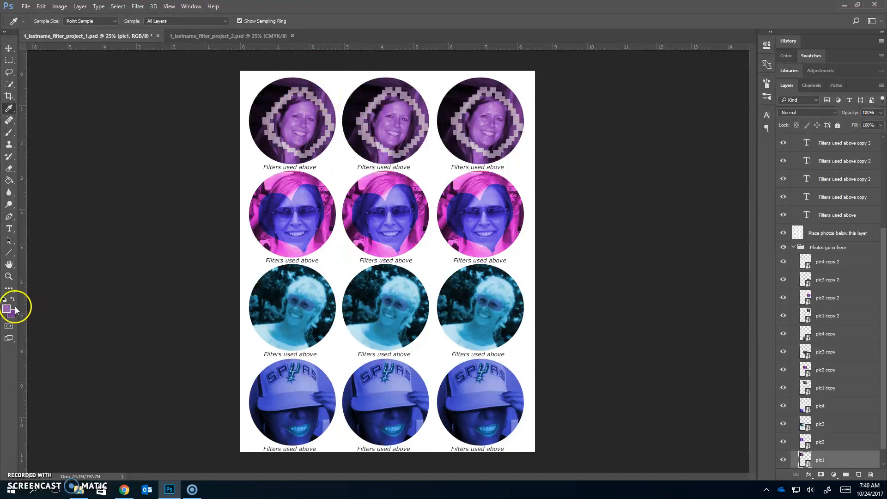
left_click(271, 129)
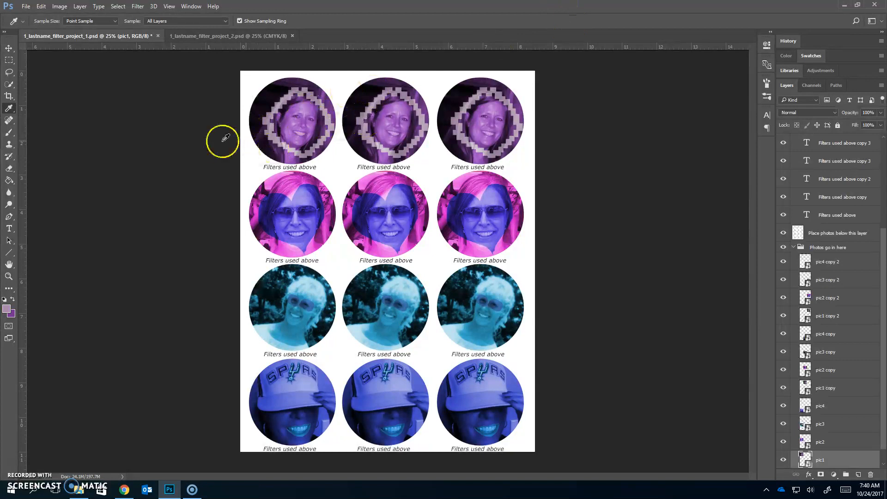
left_click(12, 300)
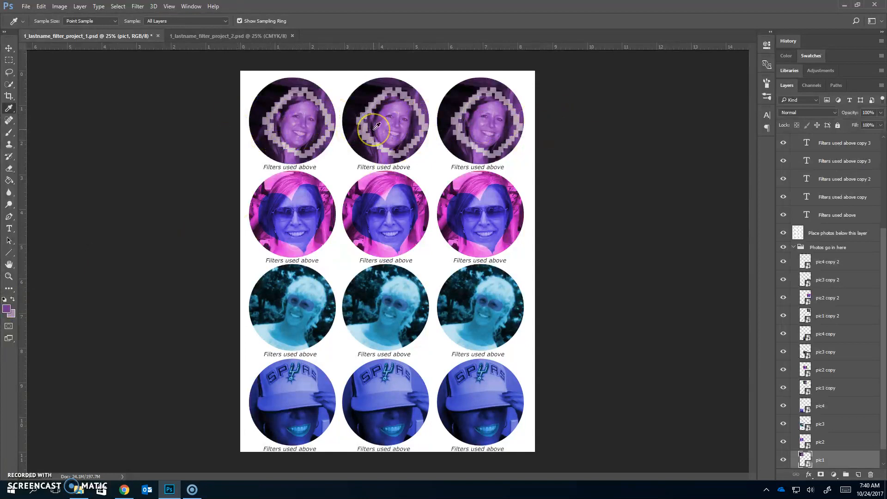
left_click(9, 49)
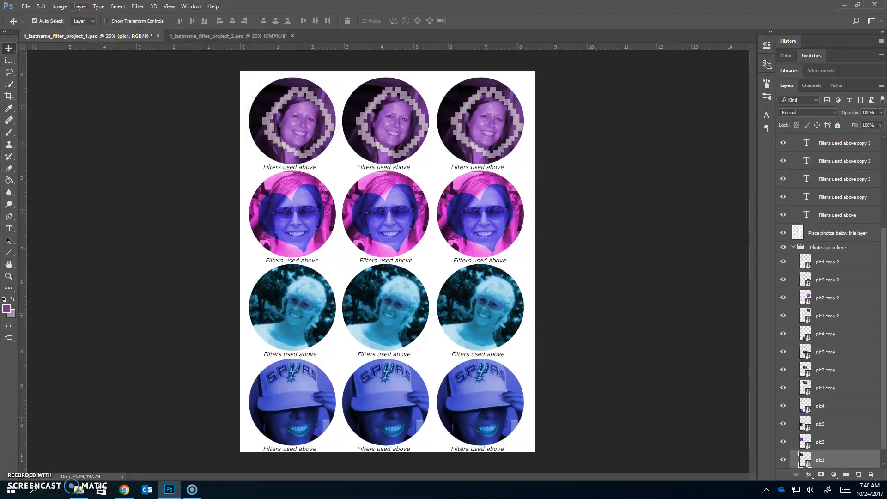
Open the Filter Gallery for the pic1 photo, collapse the Sketch filters and expand the Artistic ones.
left_click(138, 7)
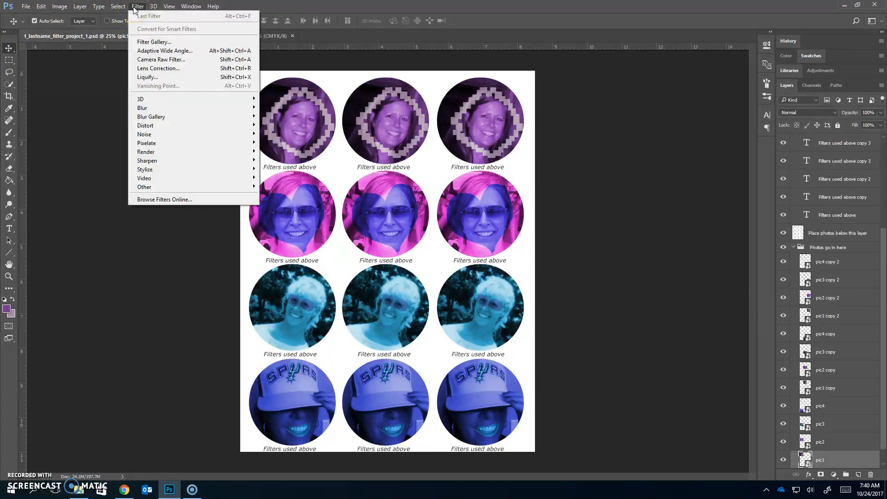
left_click(152, 42)
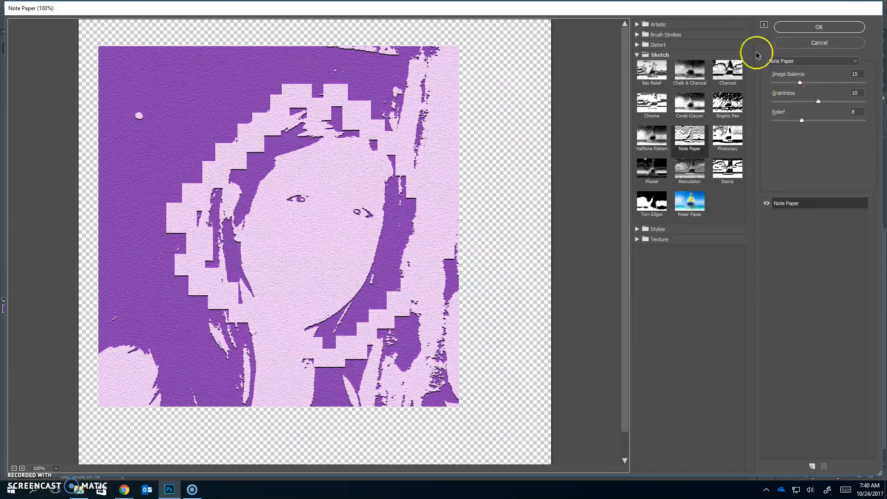
left_click(637, 55)
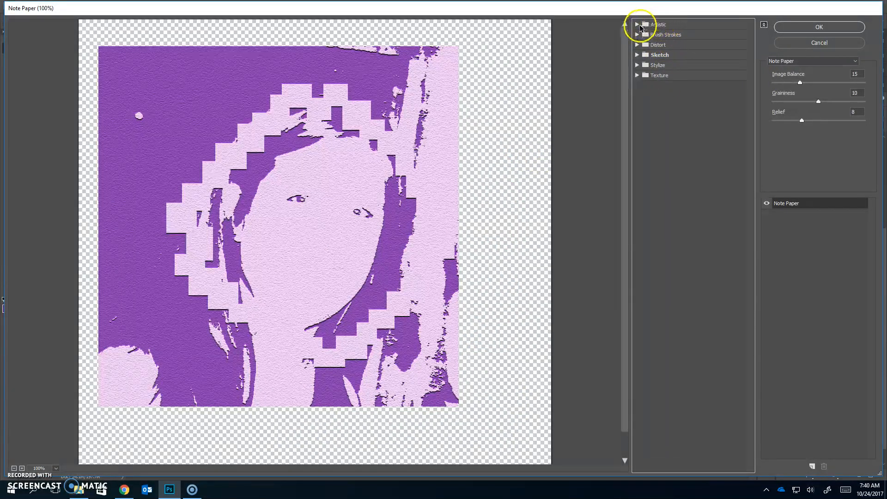
left_click(638, 25)
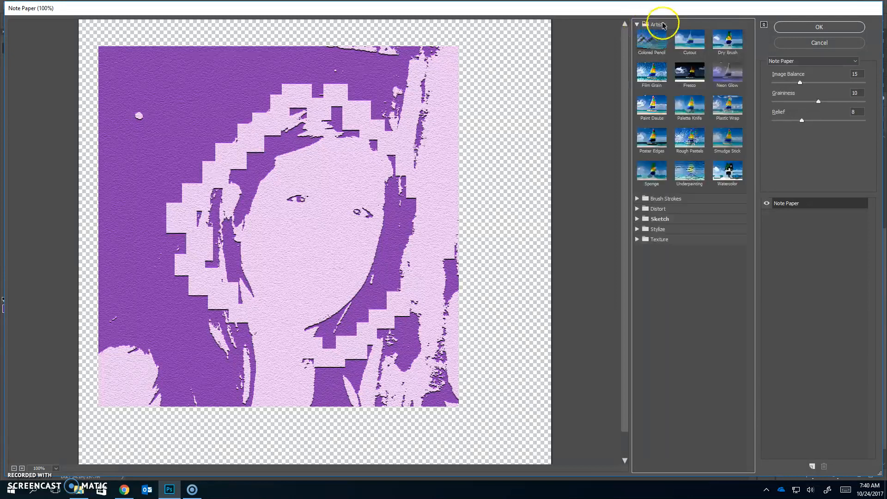
Preview Colored Pencil, Cutout, Neon Glow, Palette Knife, Paint Daubs and Poster Edges on the photo, trying Poster Edges with Edge Thickness 3.
left_click(656, 42)
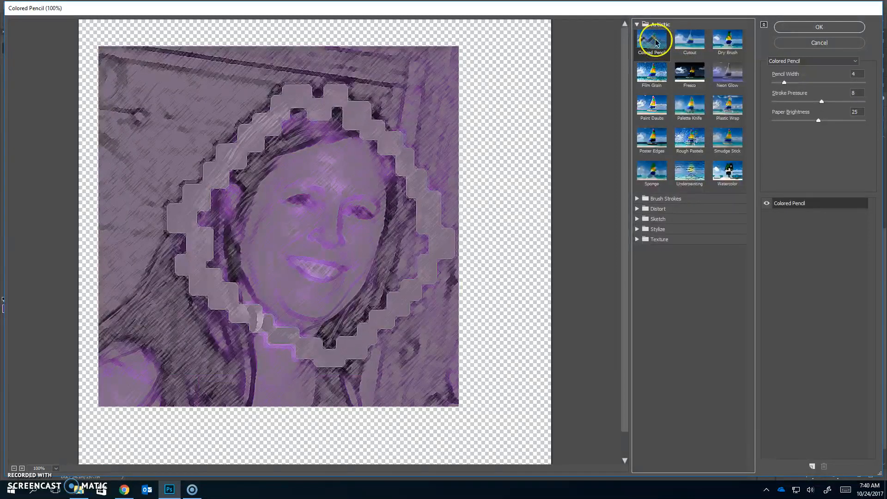
left_click(702, 43)
left_click(726, 74)
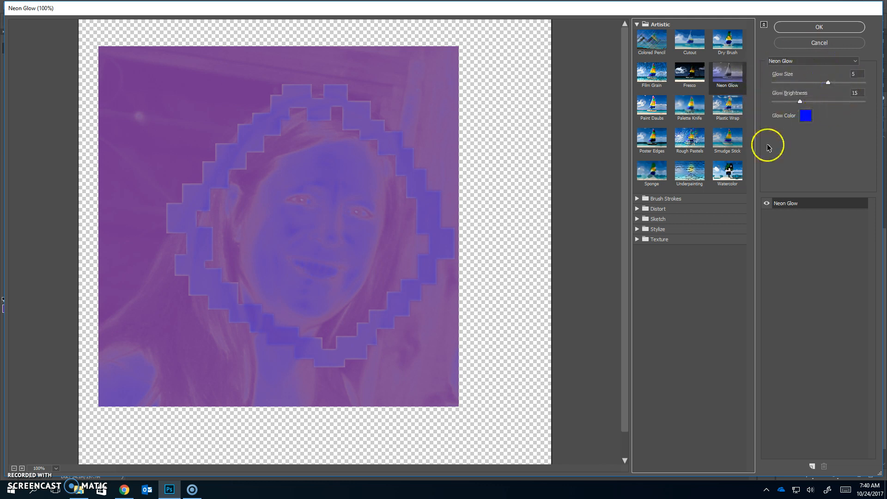
left_click(691, 107)
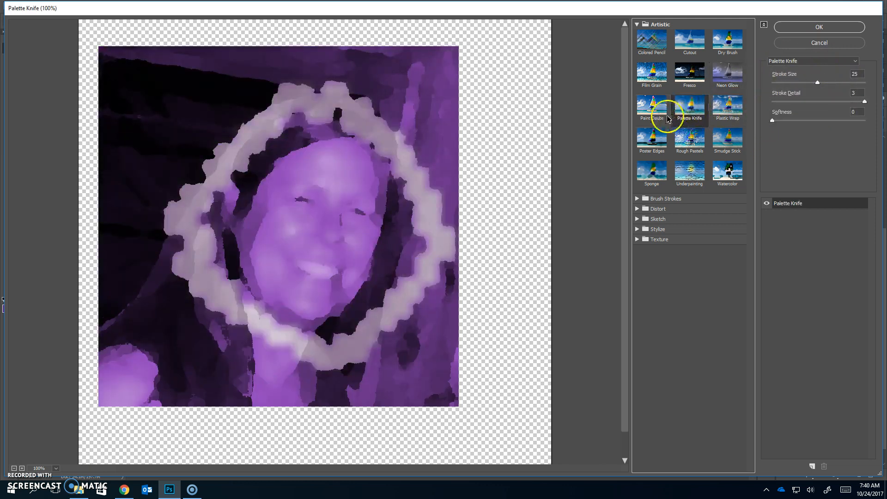
left_click(664, 115)
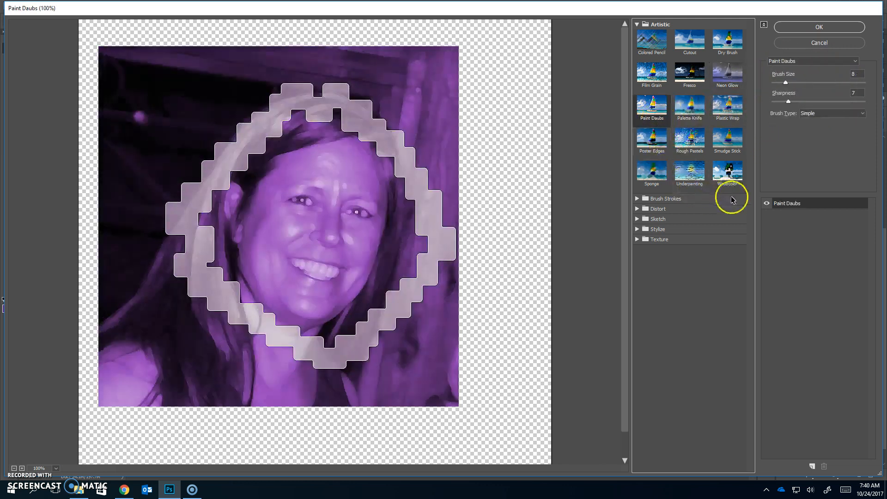
left_click(659, 135)
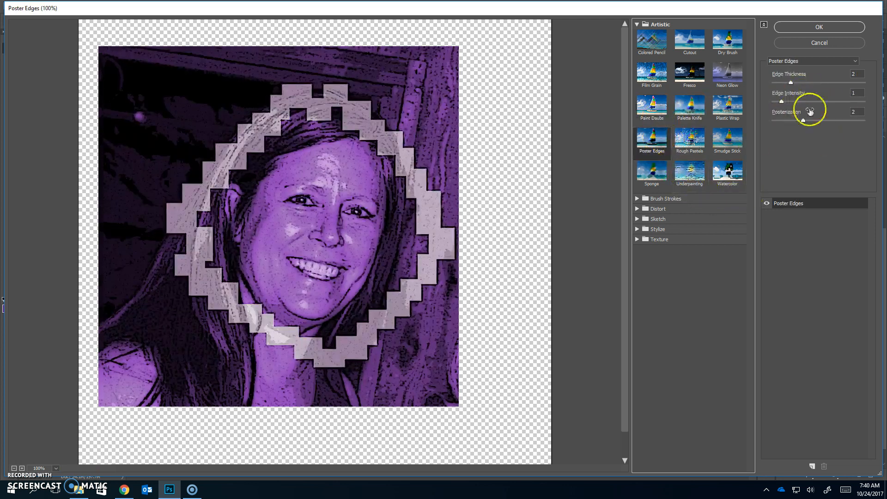
left_click_drag(791, 82, 798, 82)
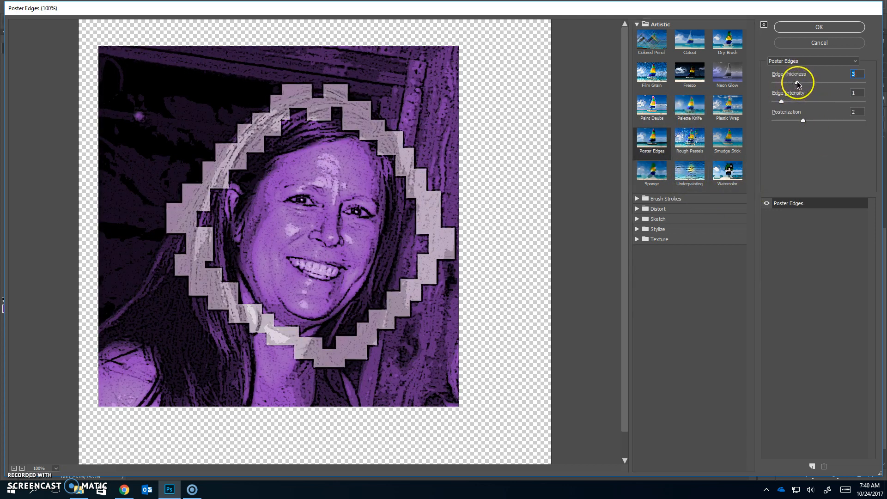
left_click(784, 102)
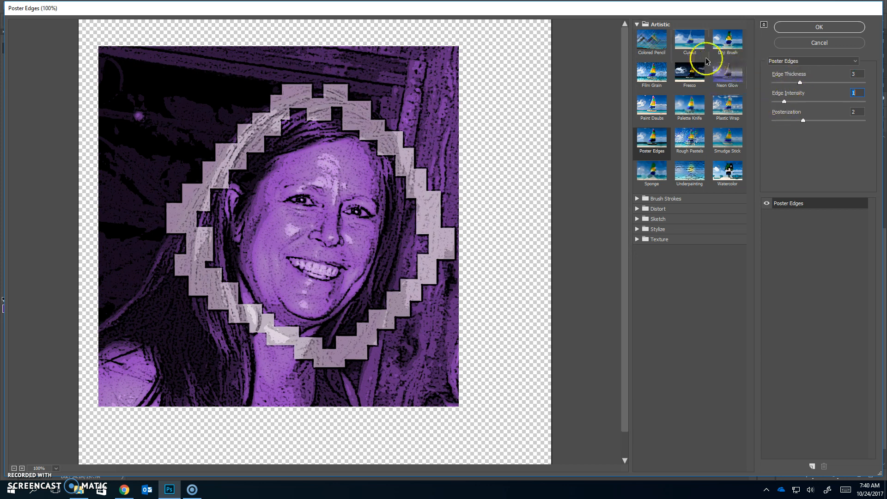
Apply the Colored Pencil filter to pic1 with Pencil Width 7, Stroke Pressure 8 and Paper Brightness 24.
left_click(654, 41)
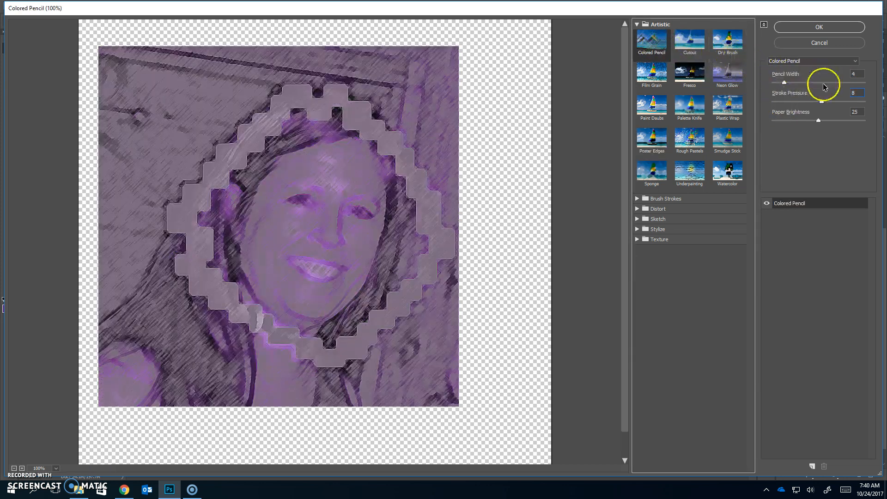
left_click_drag(784, 83, 795, 84)
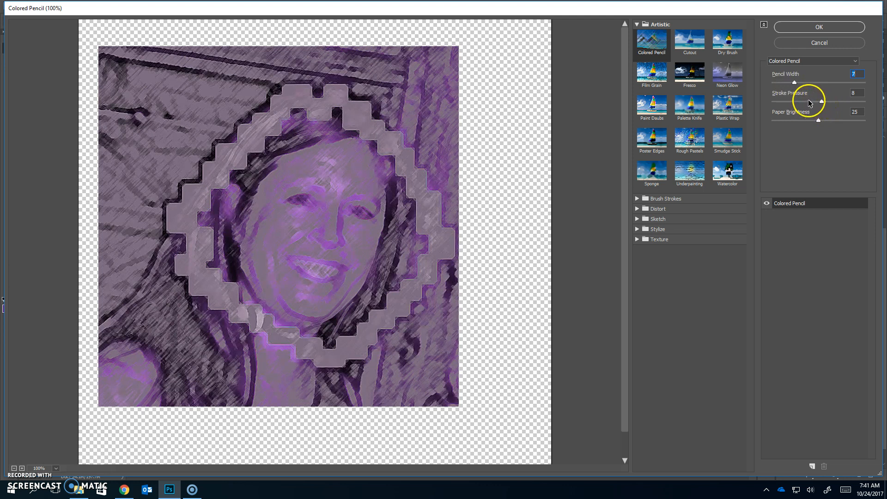
mouse_move(822, 100)
left_mouse_down()
mouse_move(806, 102)
mouse_move(824, 101)
mouse_move(825, 120)
mouse_move(801, 121)
mouse_move(816, 121)
left_mouse_up()
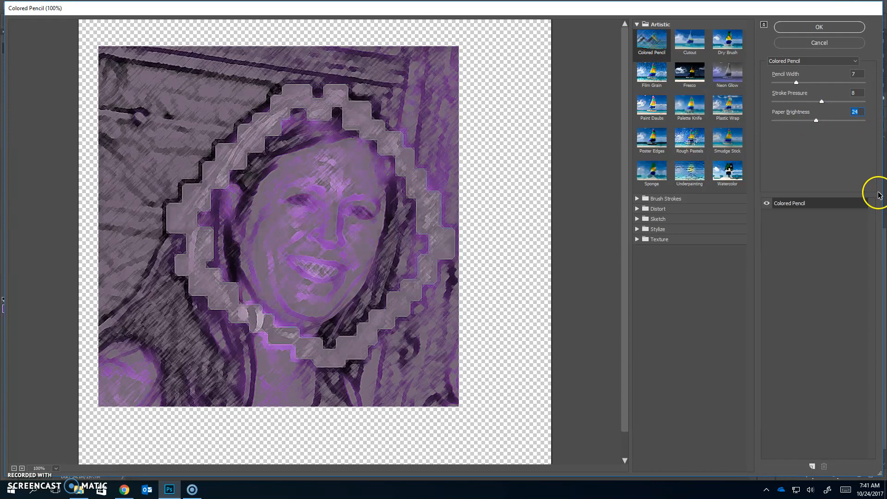
left_click(808, 28)
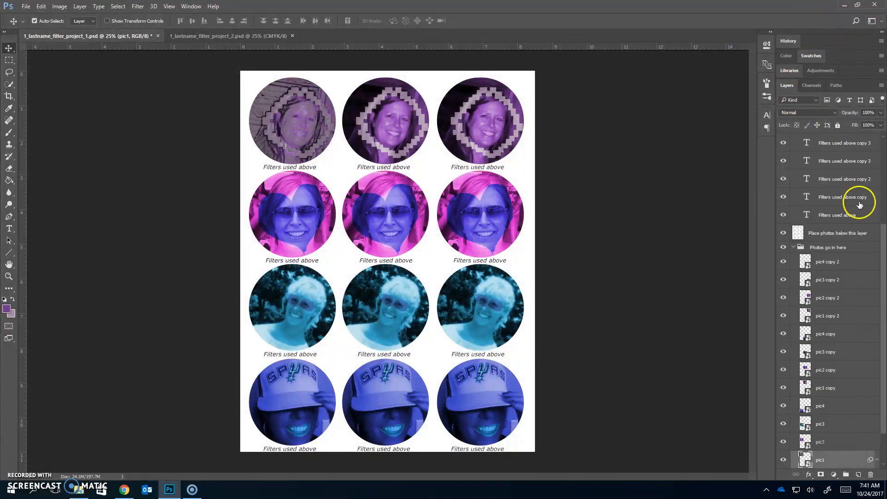
Collapse the Photos go in here group and change the label under the first photo to "Colored Pencil".
left_click(795, 247)
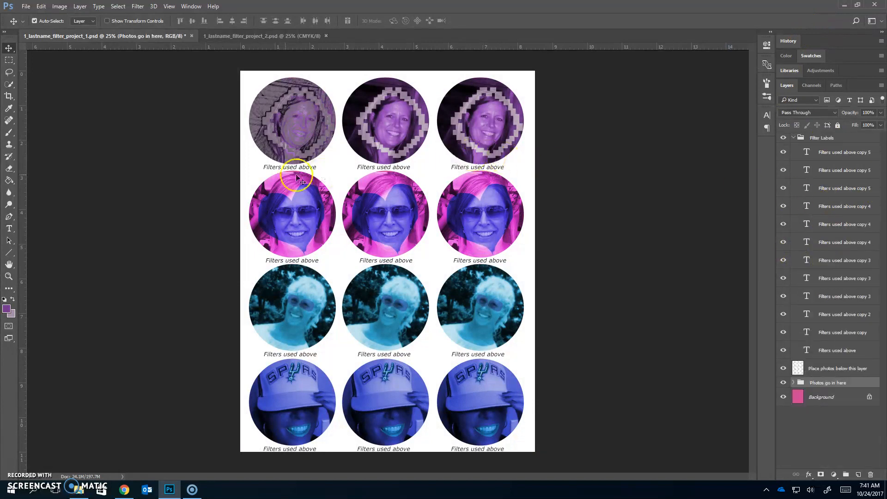
left_click(269, 170)
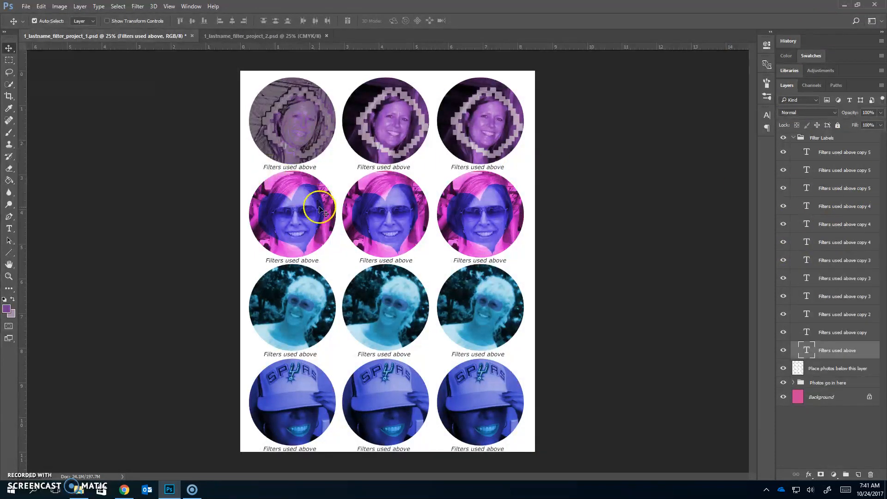
double_click(808, 352)
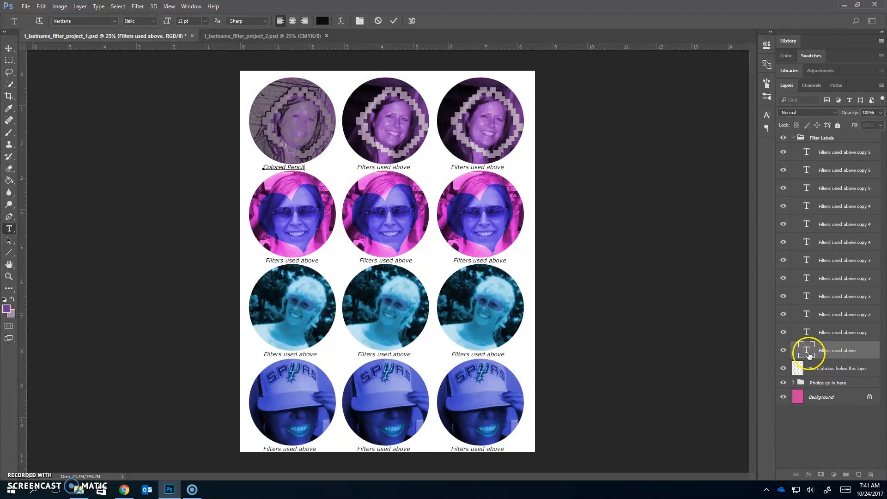
left_click(9, 48)
Open the Ripple distortion filter for the middle photo of the first row and show the whole photo in its preview at 25%.
left_click(402, 137)
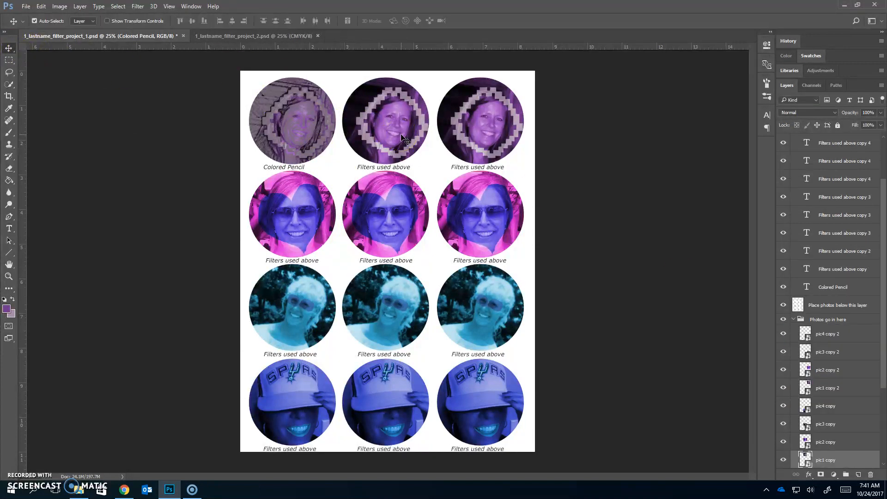
left_click(140, 7)
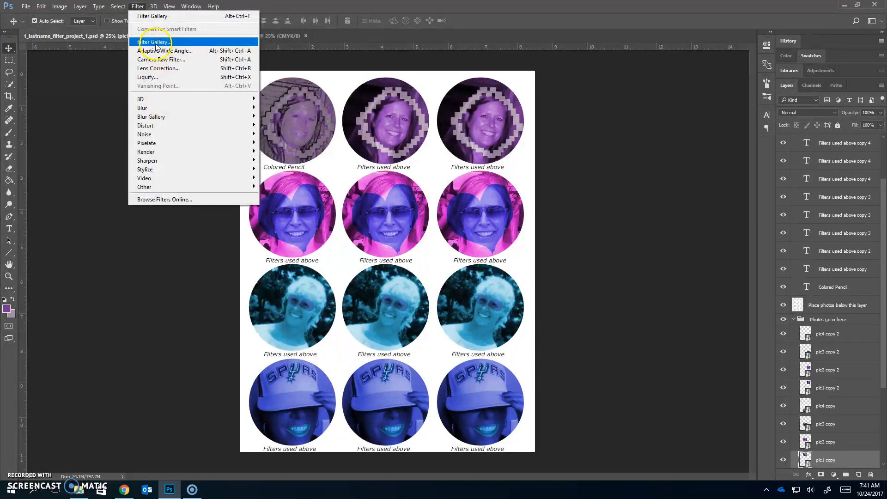
mouse_move(162, 104)
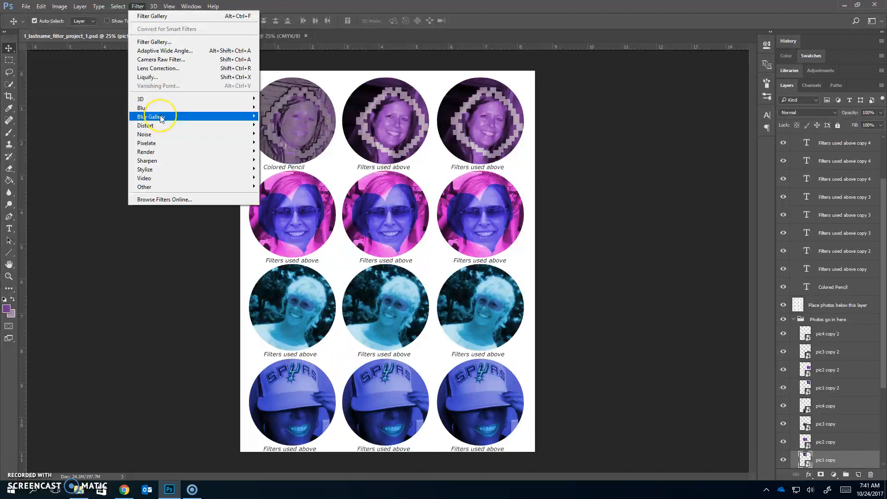
mouse_move(165, 128)
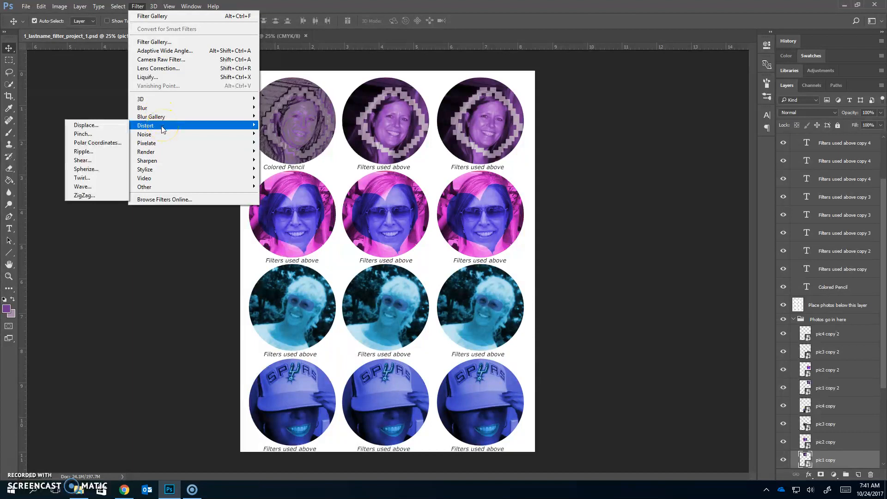
left_click(110, 153)
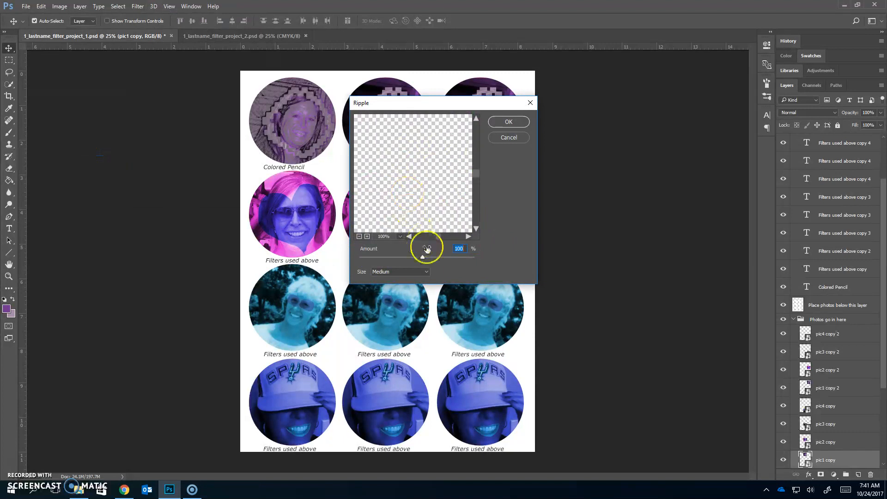
left_click(401, 236)
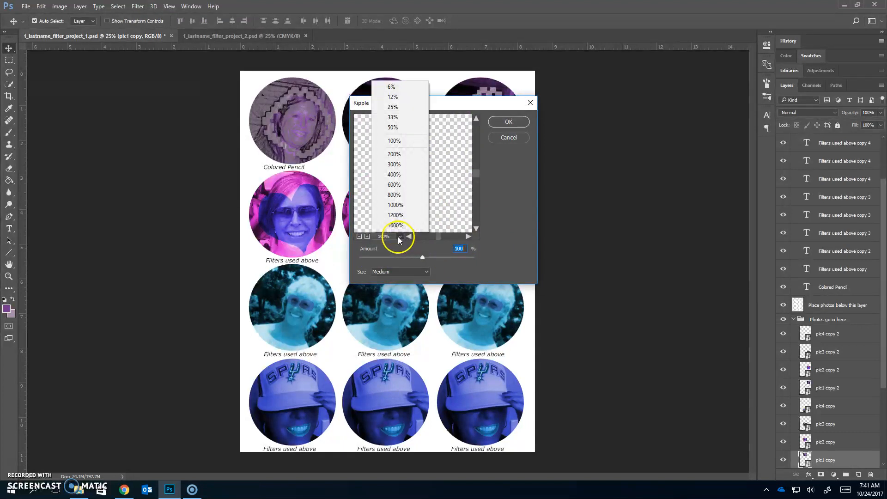
left_click(402, 112)
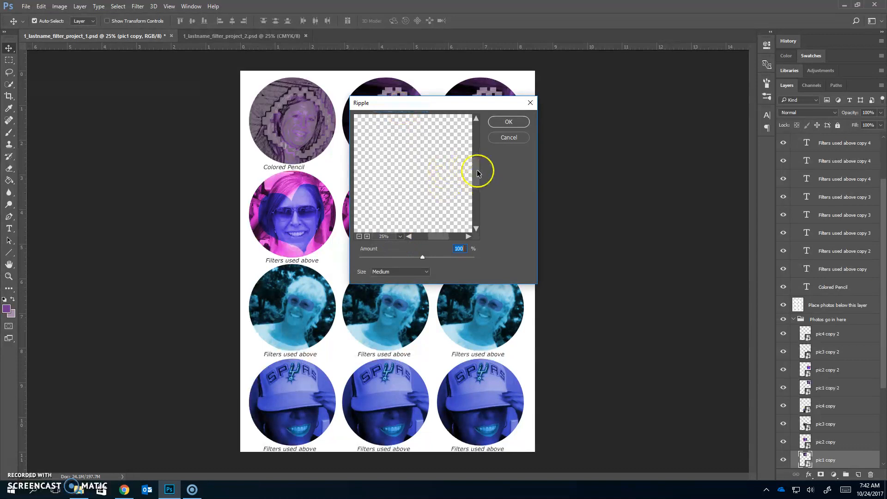
left_click_drag(478, 179, 474, 135)
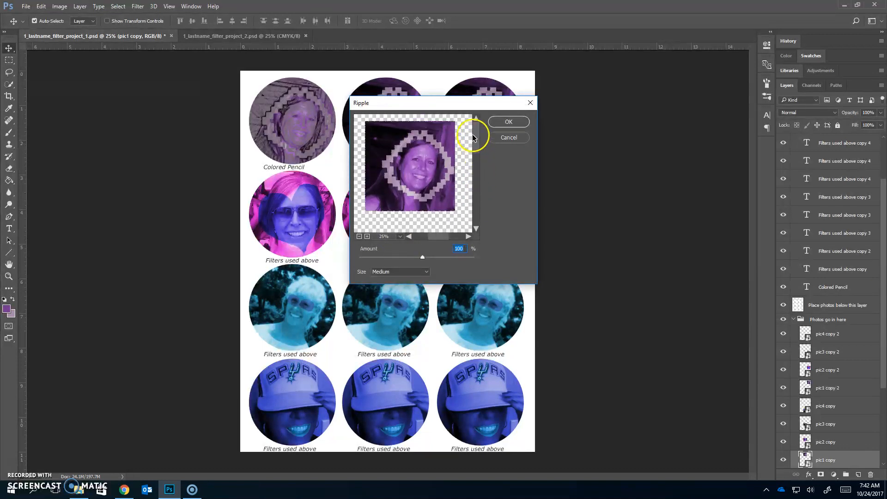
Apply the Ripple filter to pic1 copy with Size Large and an Amount of about 280%.
left_click(395, 272)
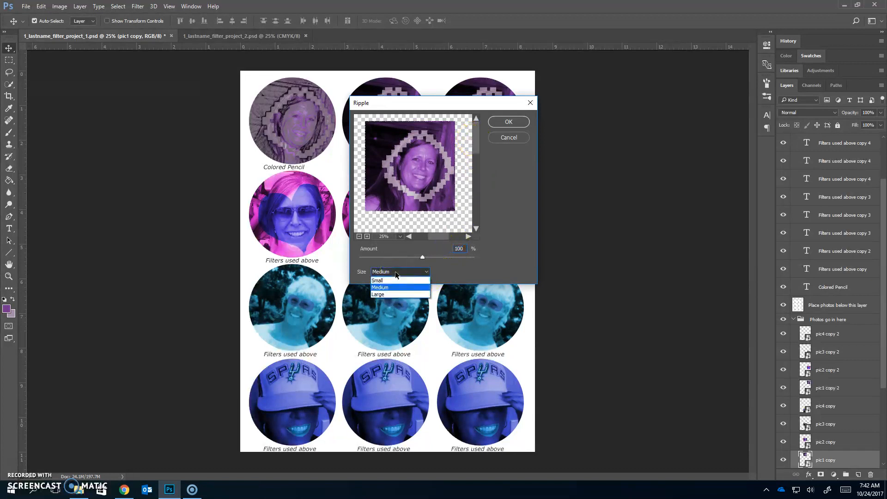
left_click(400, 299)
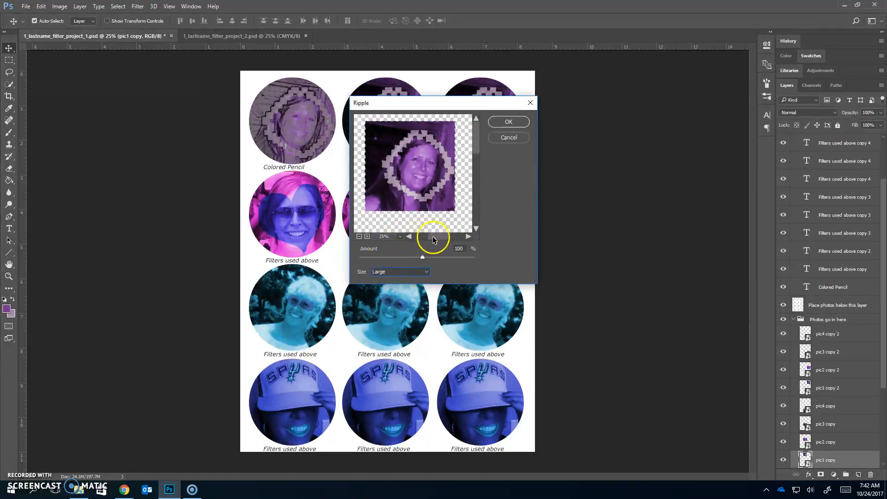
mouse_move(422, 255)
left_mouse_down()
mouse_move(448, 257)
mouse_move(430, 258)
left_mouse_up()
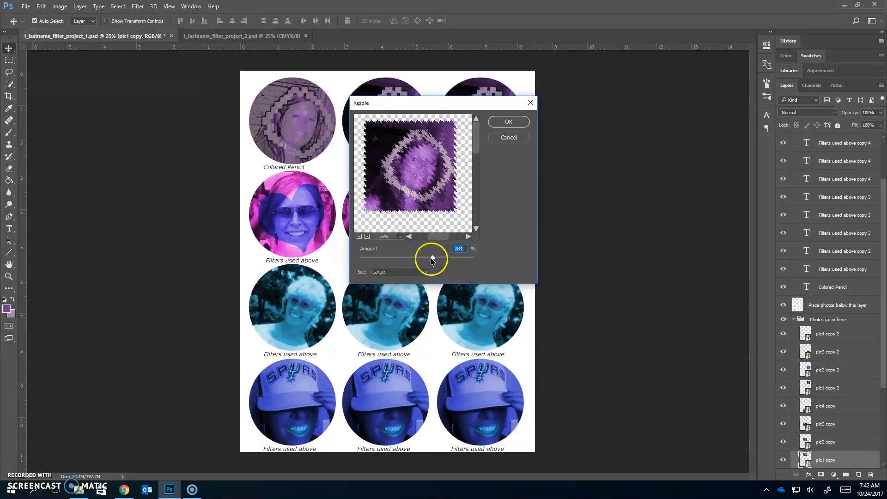
left_click(518, 124)
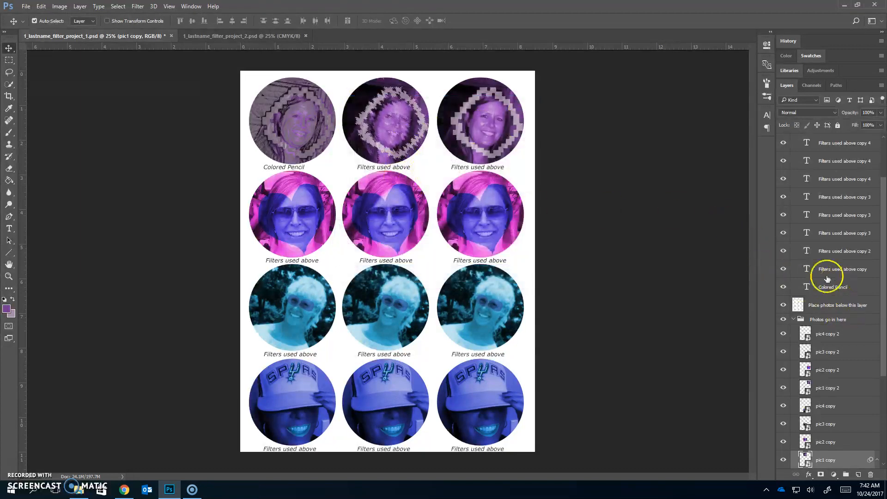
Change the label under the rippled photo to "Ripple".
double_click(807, 269)
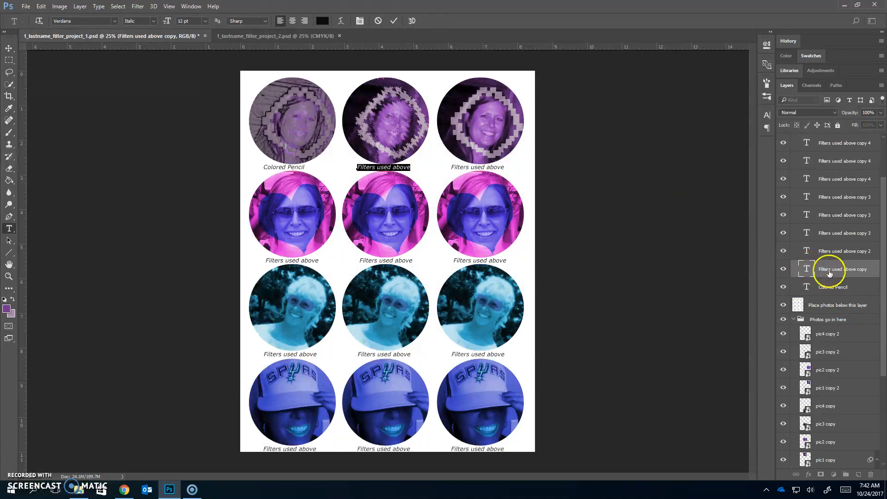
type("Ripple")
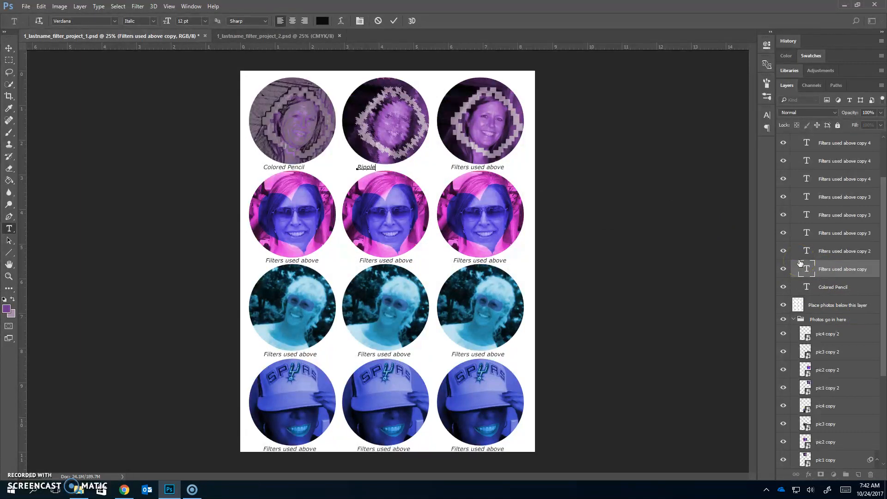
left_click(9, 48)
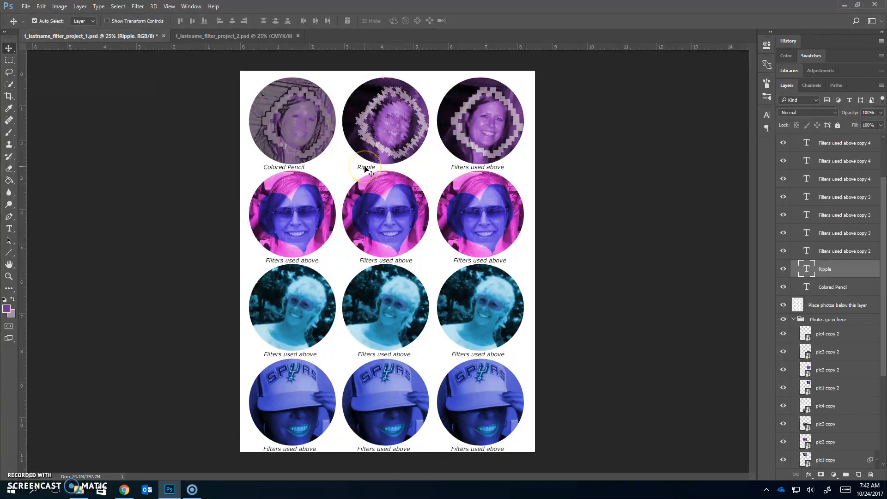
Nudge the Ripple and Colored Pencil labels so each is centered beneath its photo.
key("shift+Right")
key("shift+Right")
key("shift+Right")
key("shift+Right")
key("shift+Right")
key("shift+Right")
key("shift+Right")
key("shift+Right")
key("shift+Right")
key("shift+Right")
key("shift+Right")
key("shift+Right")
key("shift+Right")
left_click(817, 288)
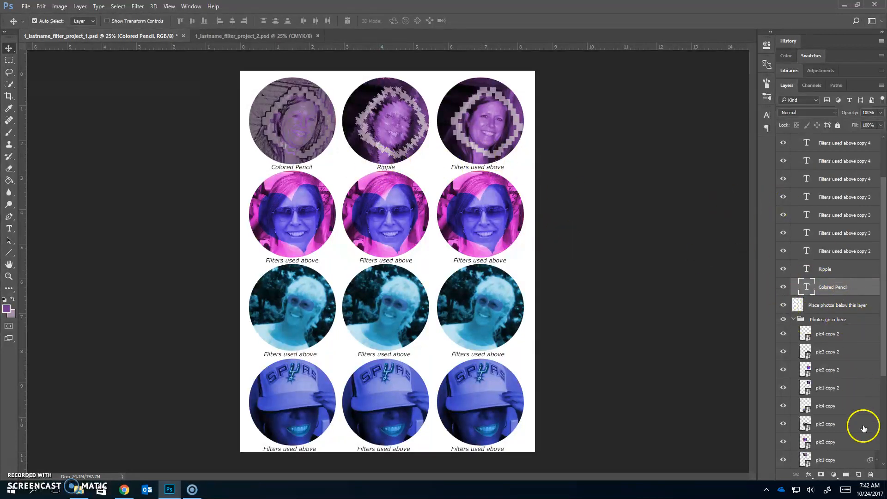
scroll(869, 380, "down", 3)
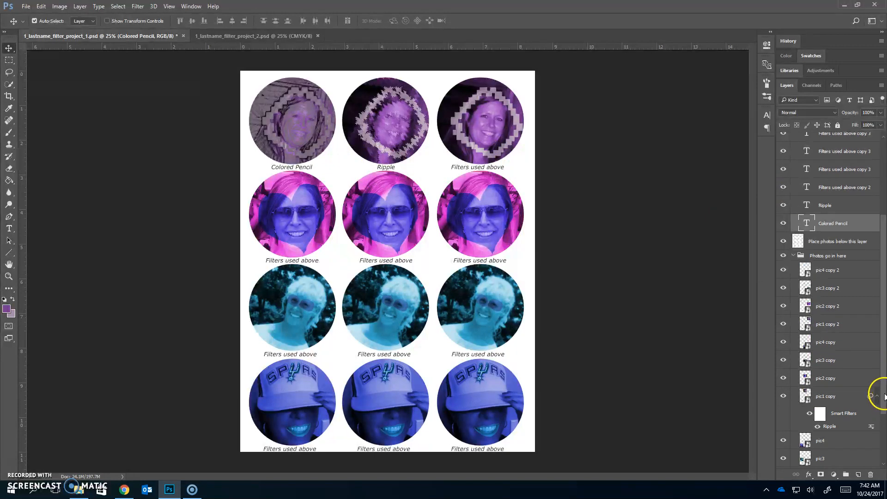